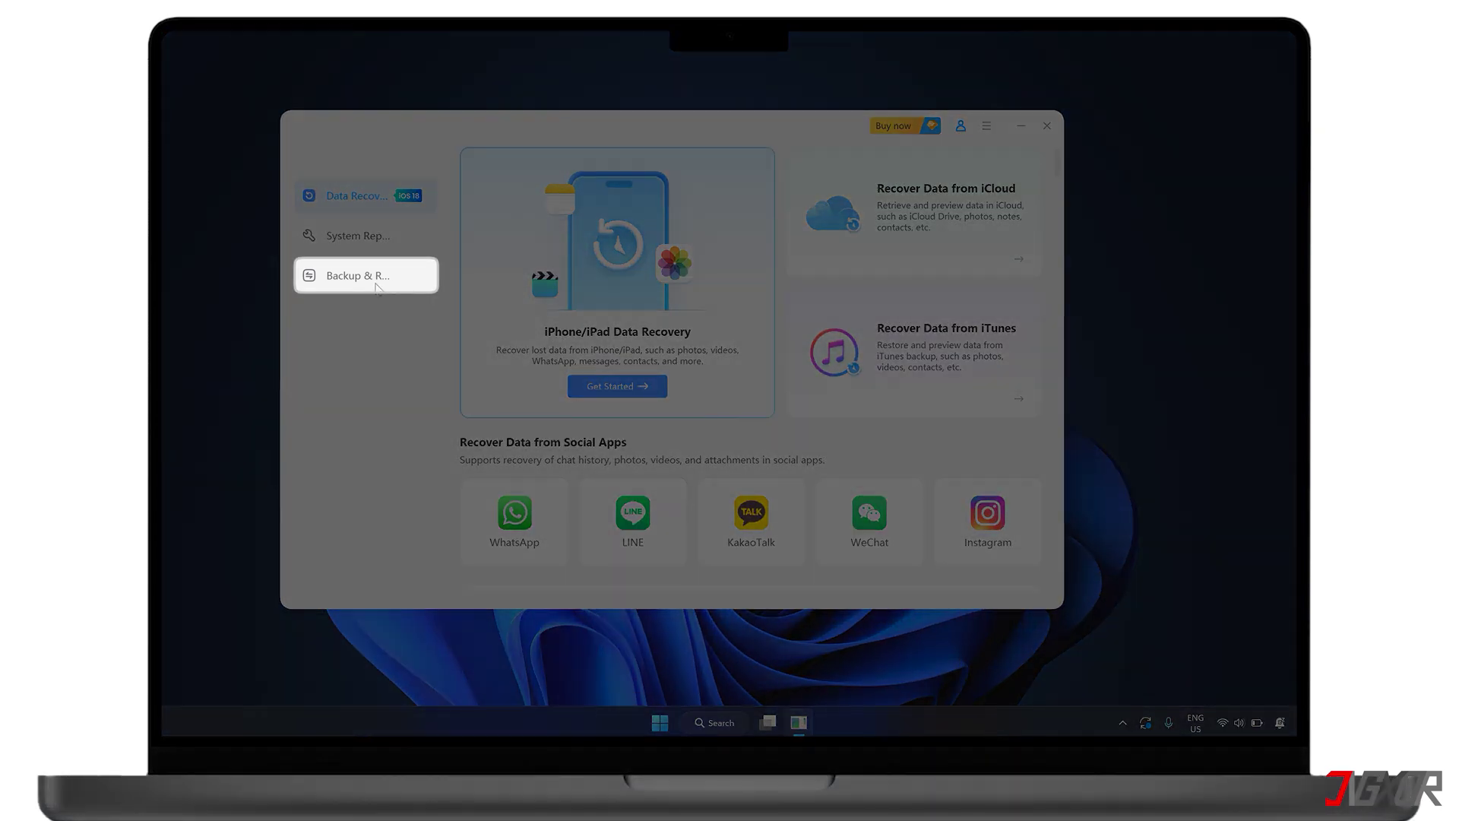
Back up the iPhone 12's WhatsApp data from Backup & Restore until 'Backup successfully!' appears.
{"action": "left_click", "coordinate": [367, 283]}
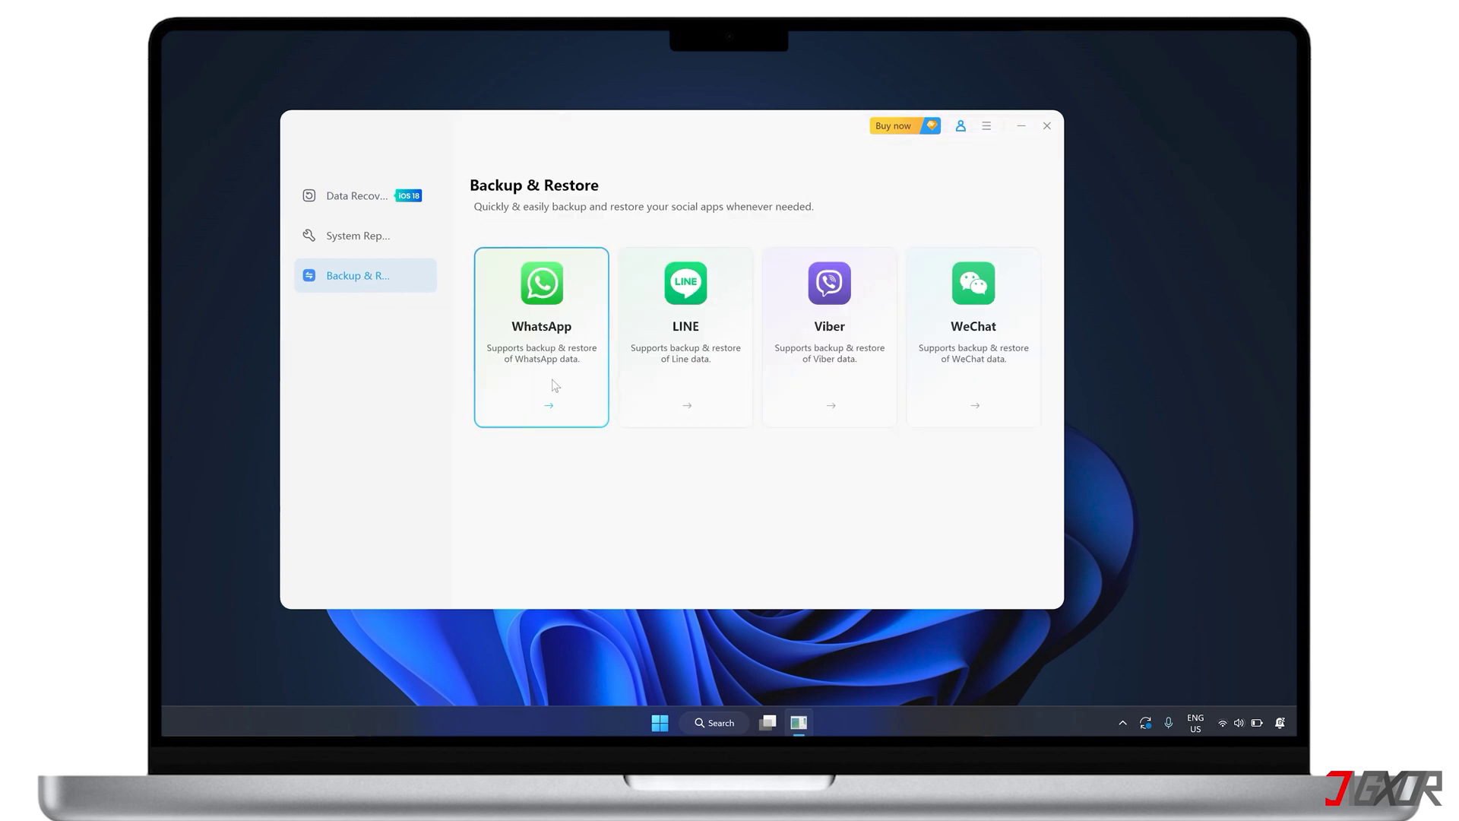
{"action": "left_click", "coordinate": [554, 385]}
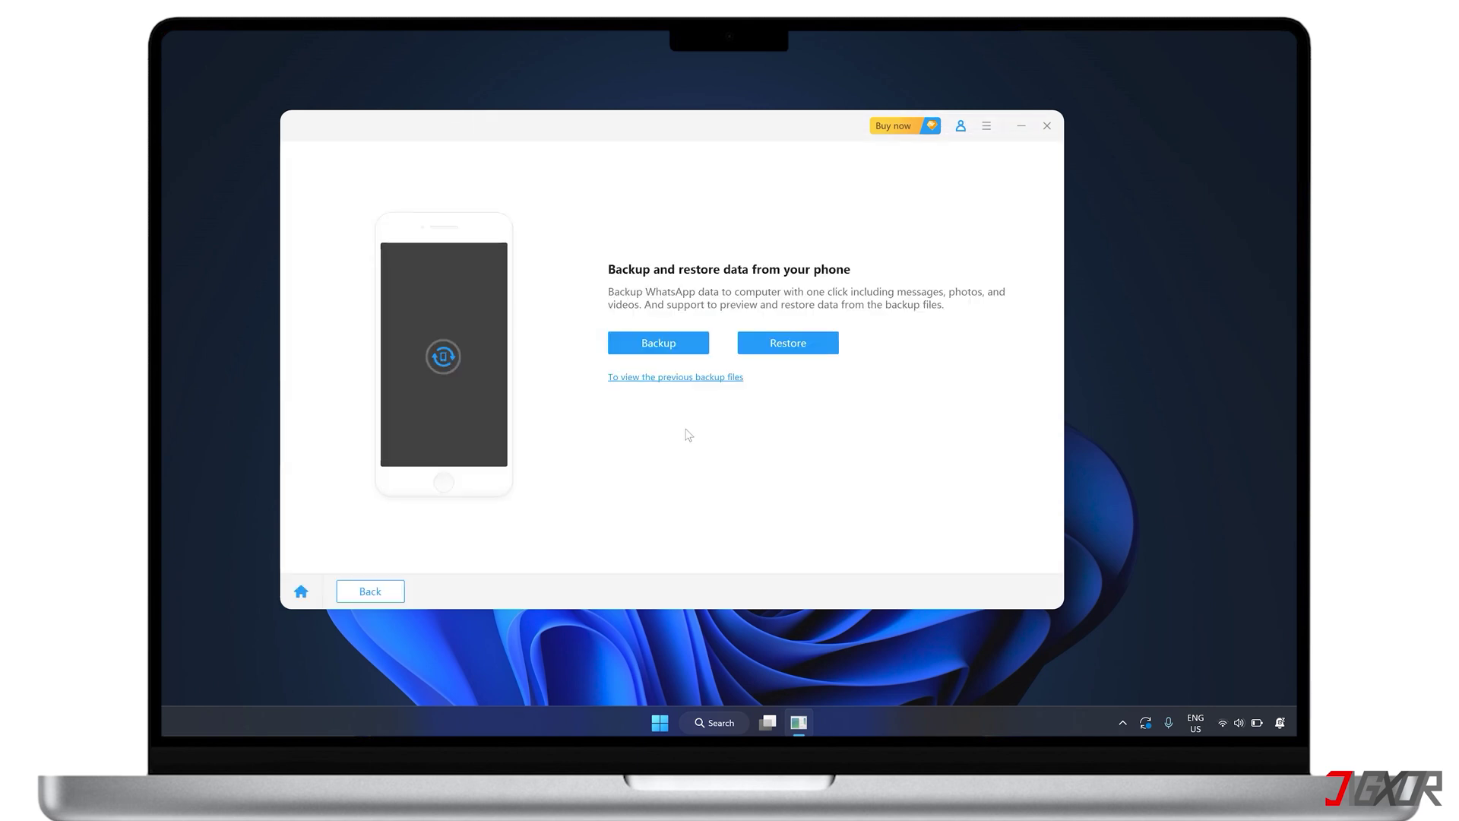
{"action": "left_click", "coordinate": [659, 343]}
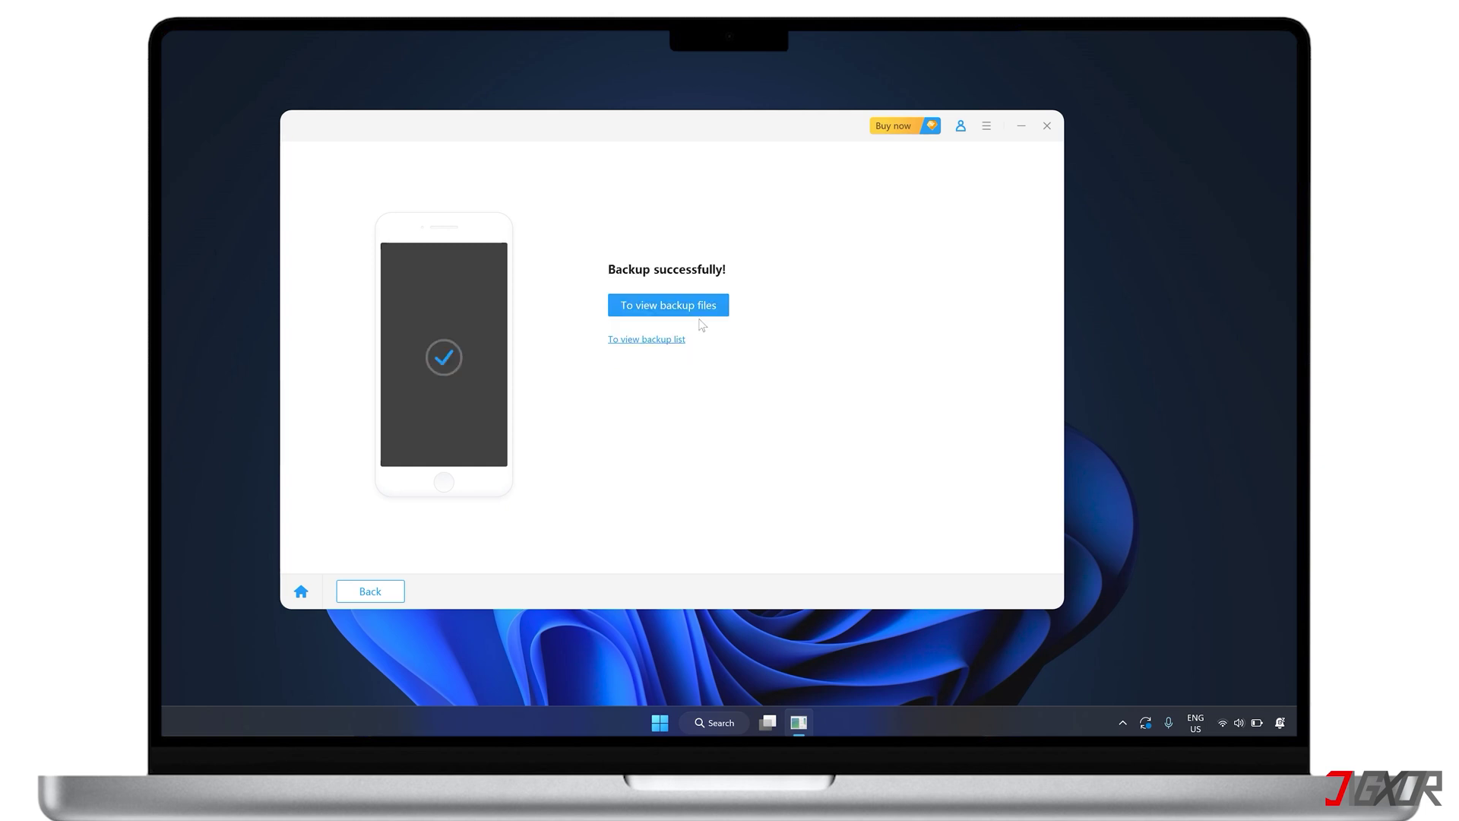
Open the WhatsApp backup, preview the Roblox chat, and view the 200 attachment photos.
{"action": "left_click", "coordinate": [698, 308]}
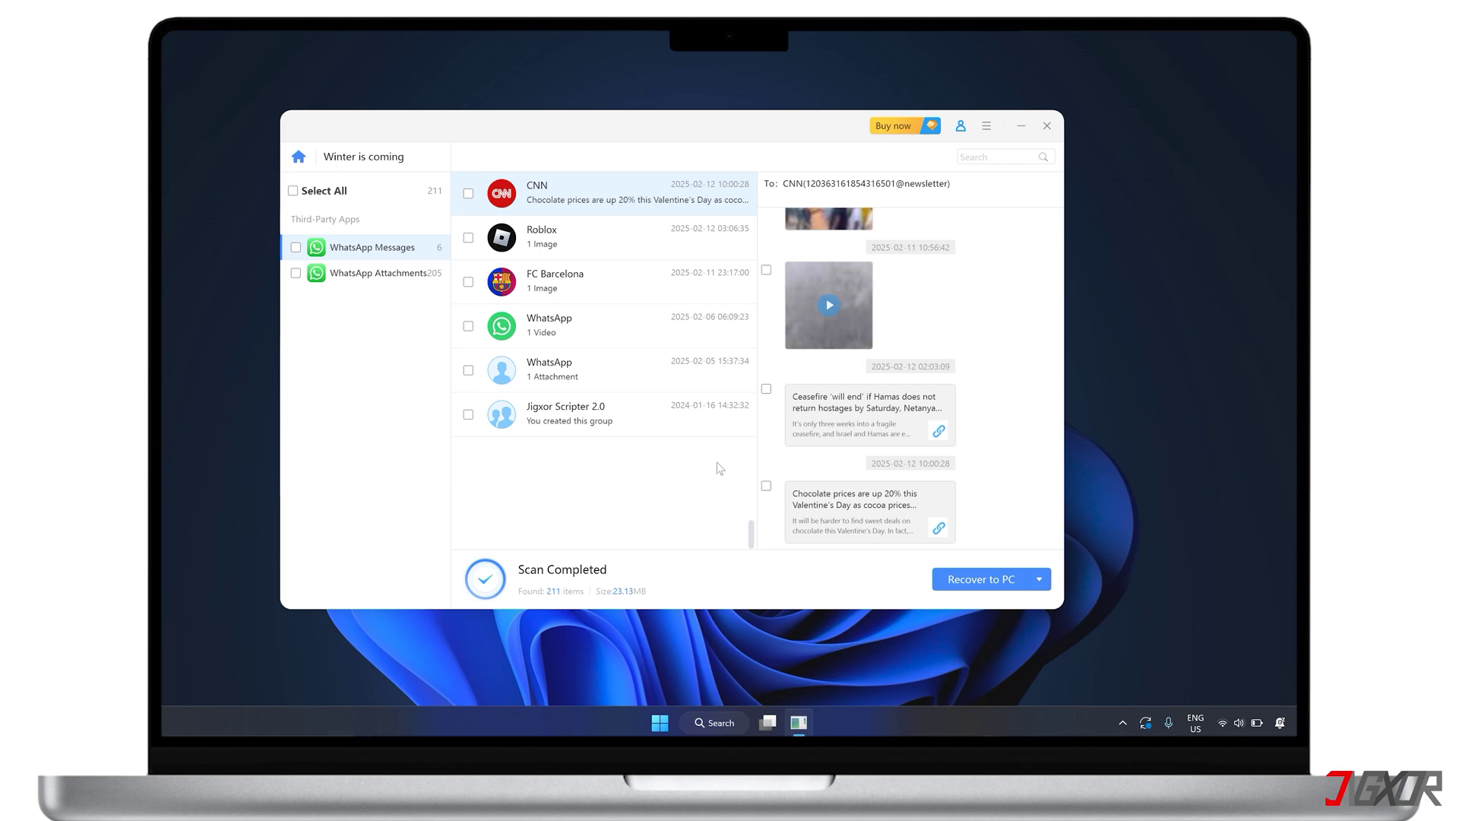
{"action": "left_click", "coordinate": [673, 246]}
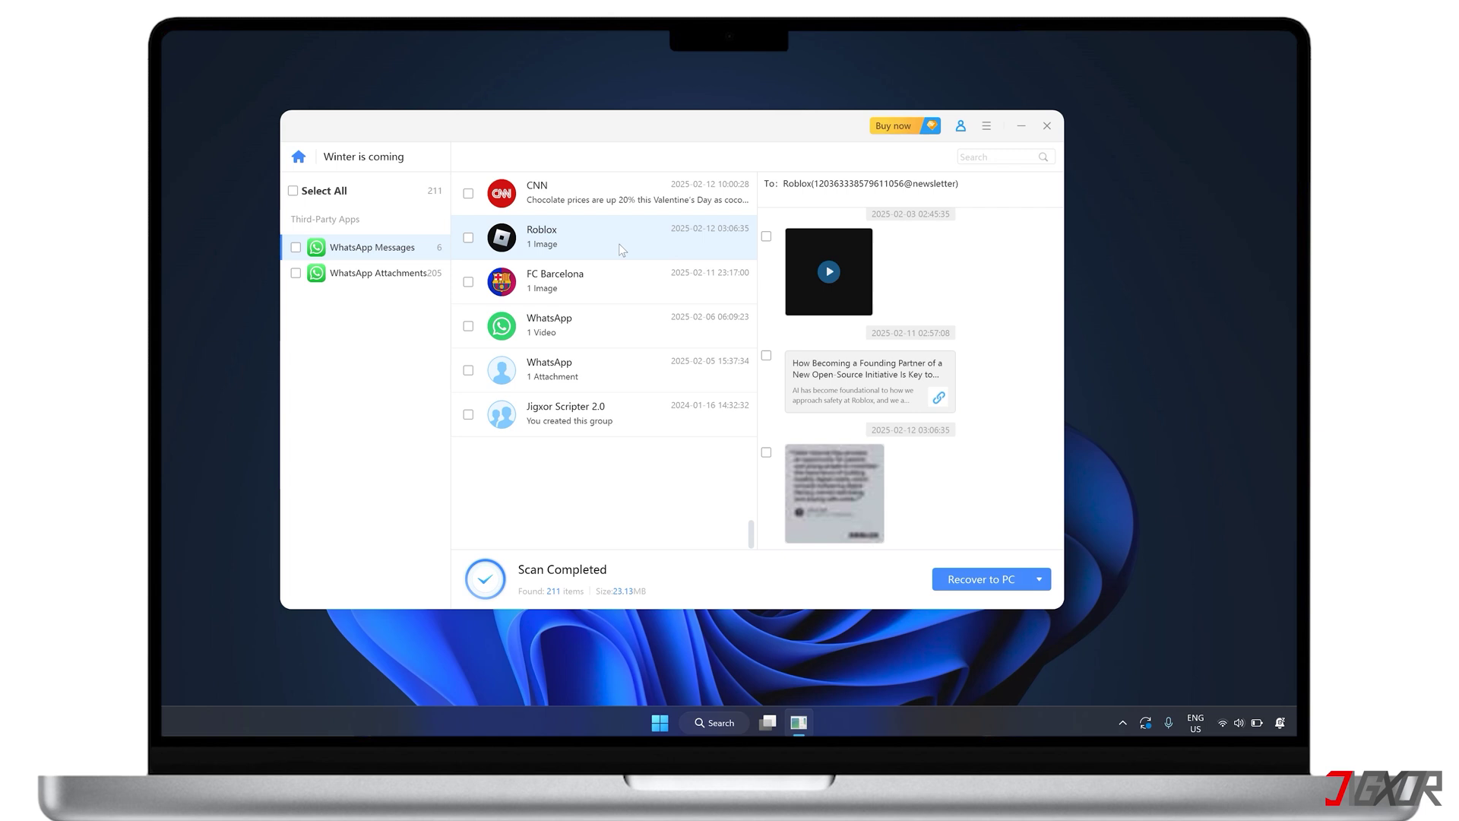
{"action": "left_click", "coordinate": [376, 272]}
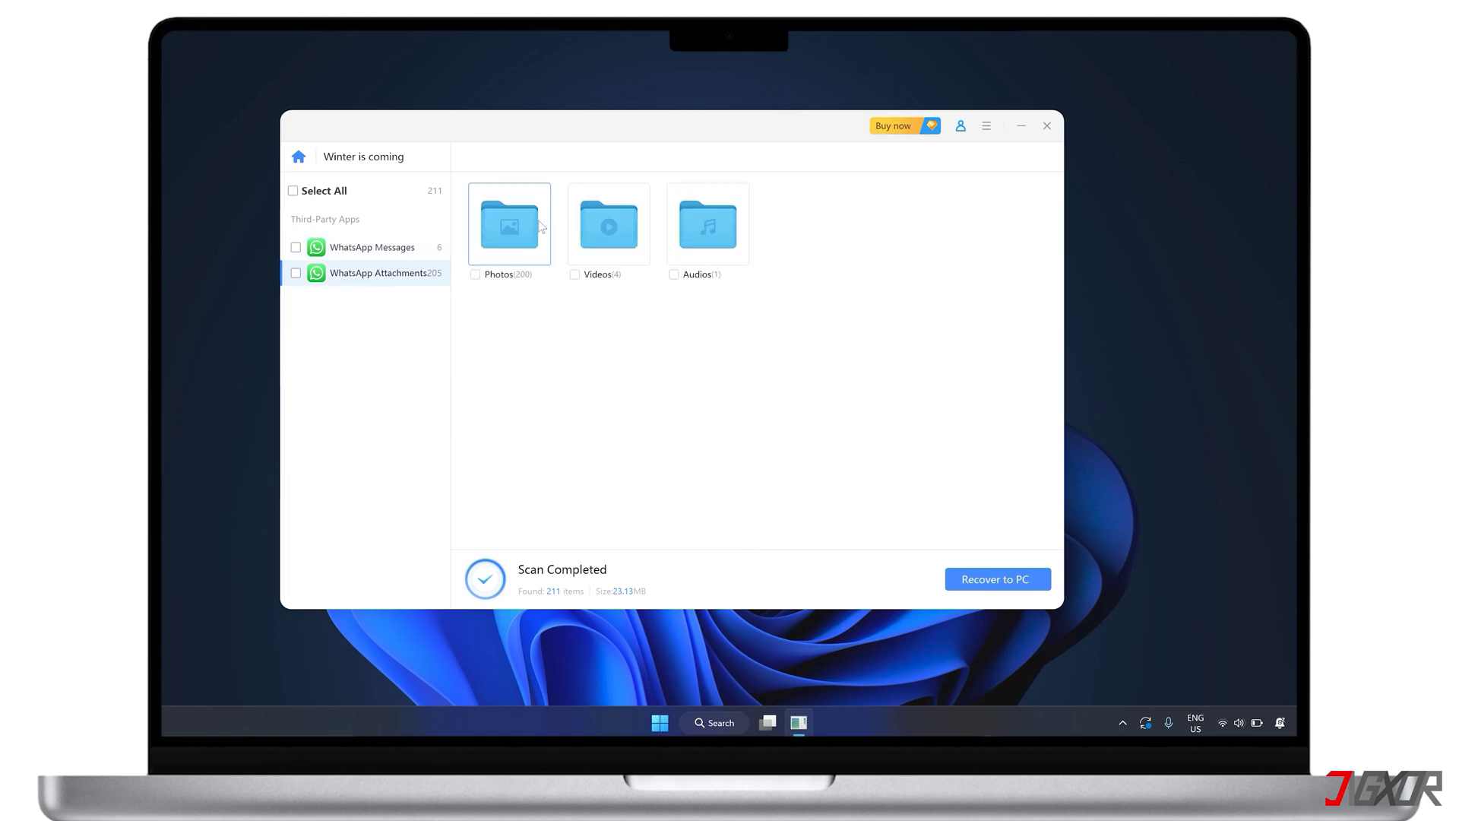
{"action": "double_click", "coordinate": [509, 225]}
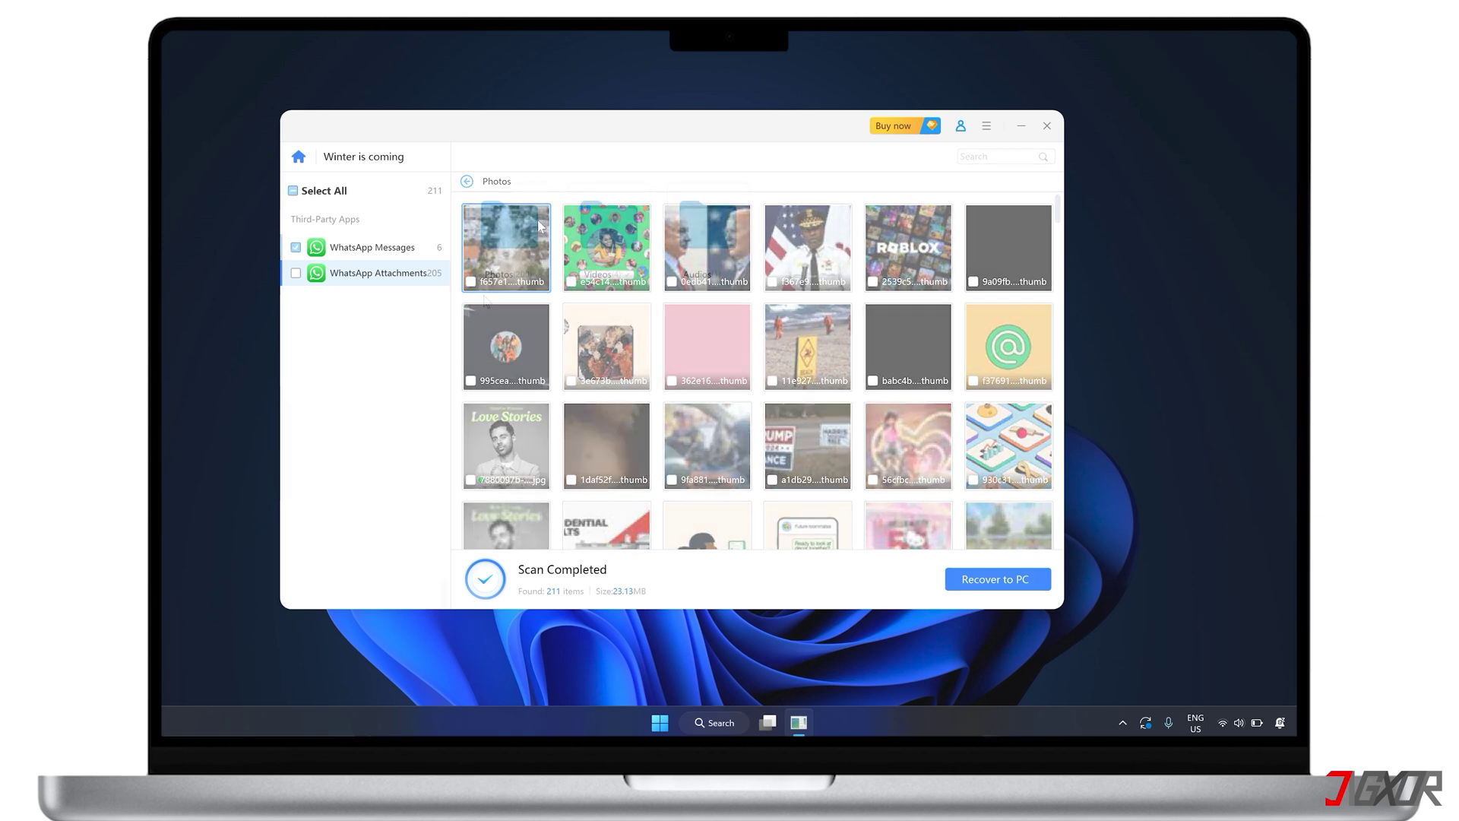
Check all six WhatsApp Messages chats and show the Recover to PC or Device choice.
{"action": "left_click", "coordinate": [468, 182]}
{"action": "left_click", "coordinate": [372, 246]}
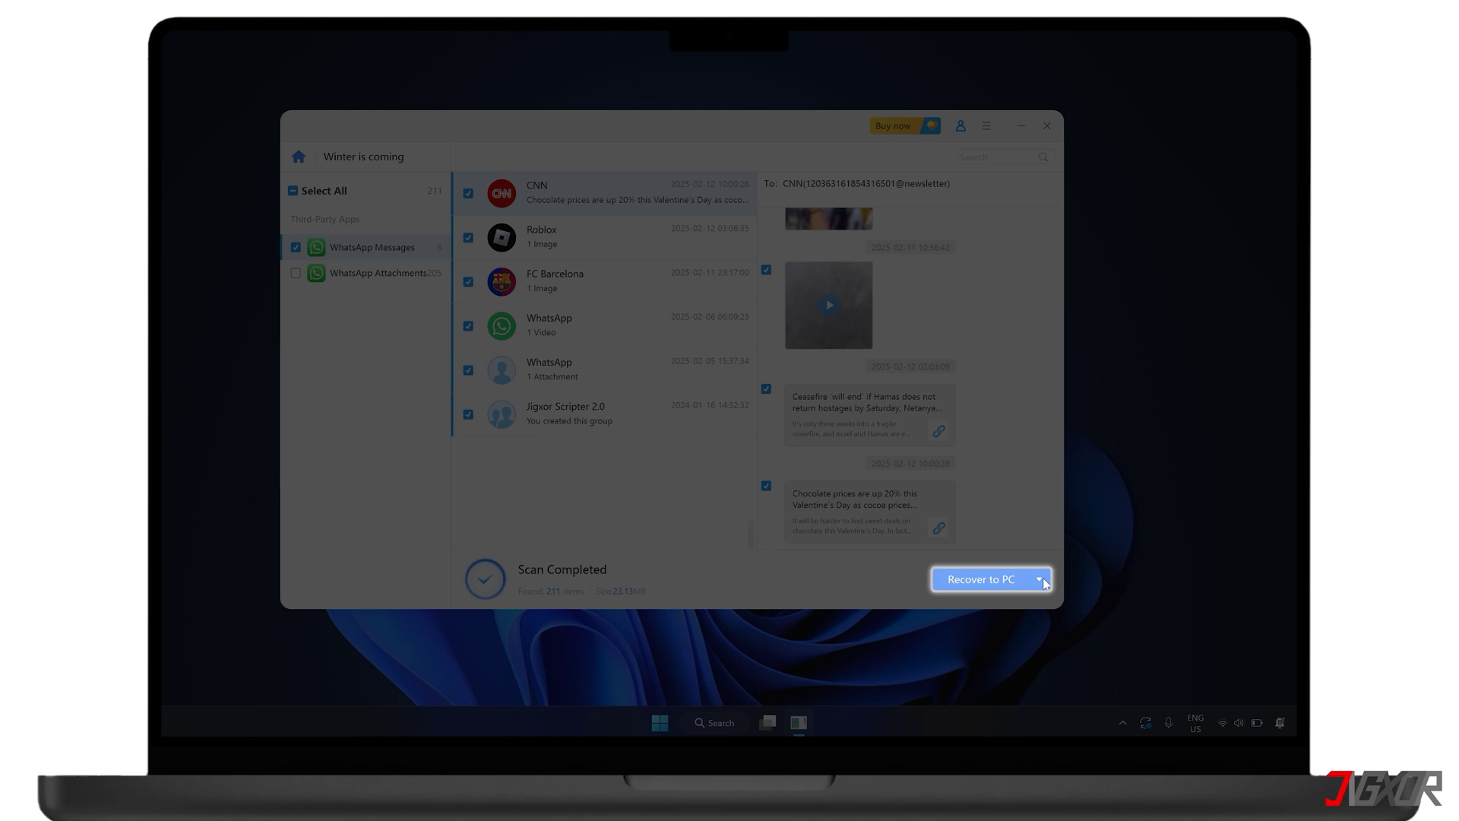
{"action": "left_click", "coordinate": [1038, 579]}
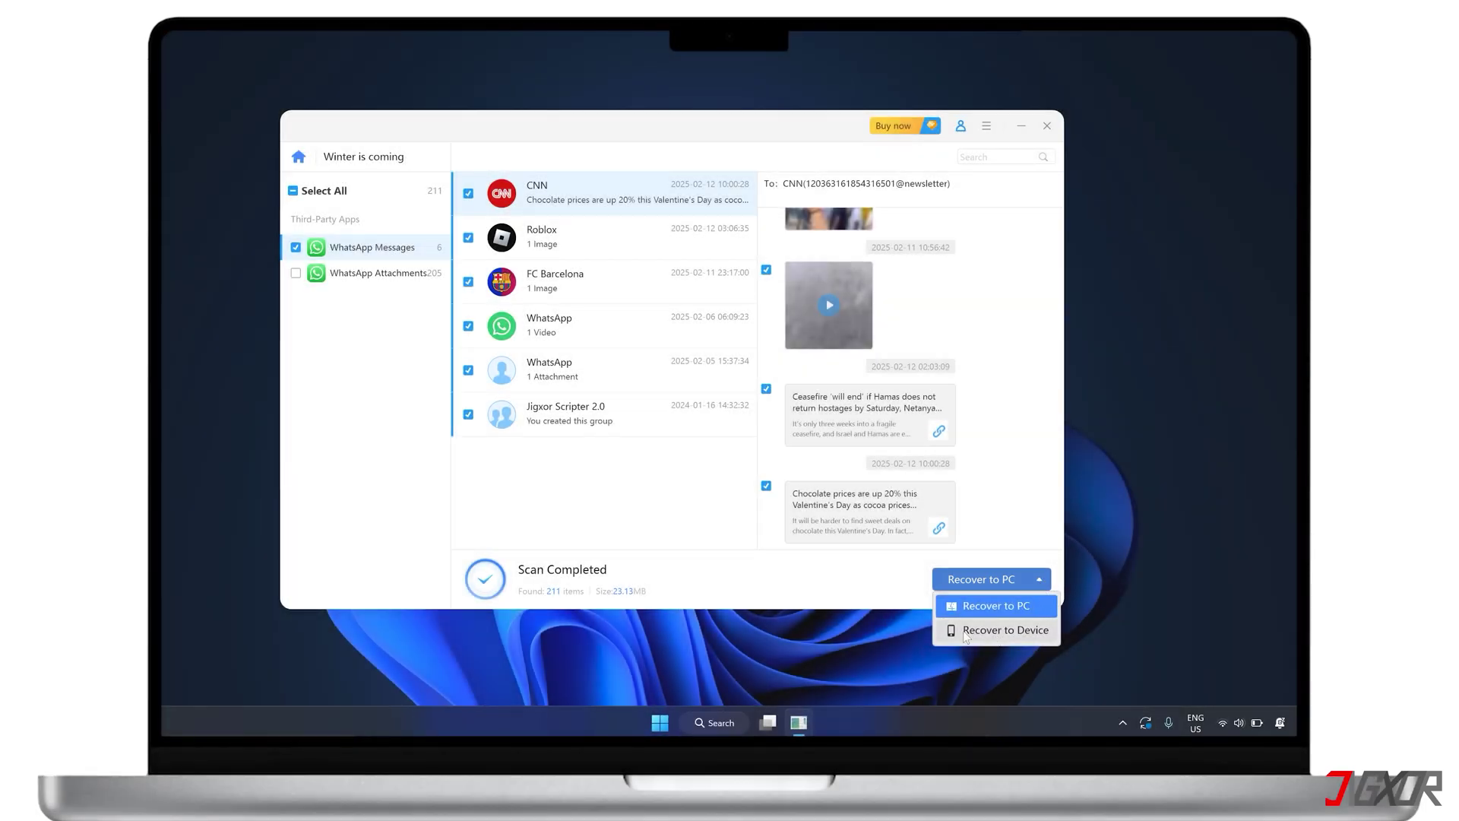